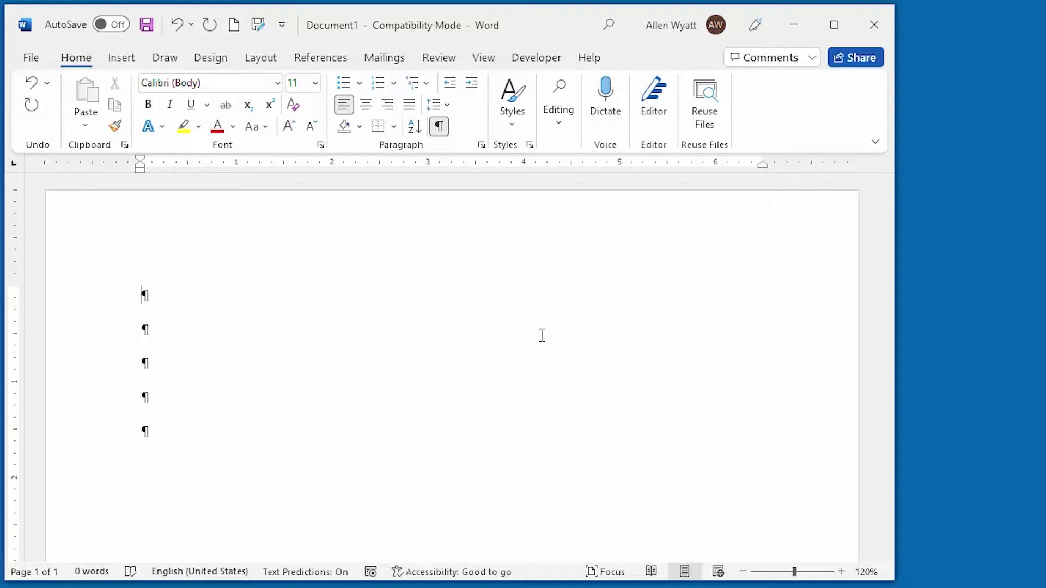
Type 'All I want is to draw attention to this text.' with 'draw attention' bolded via Ctrl+B, then start a new line.
text(All I want is to)
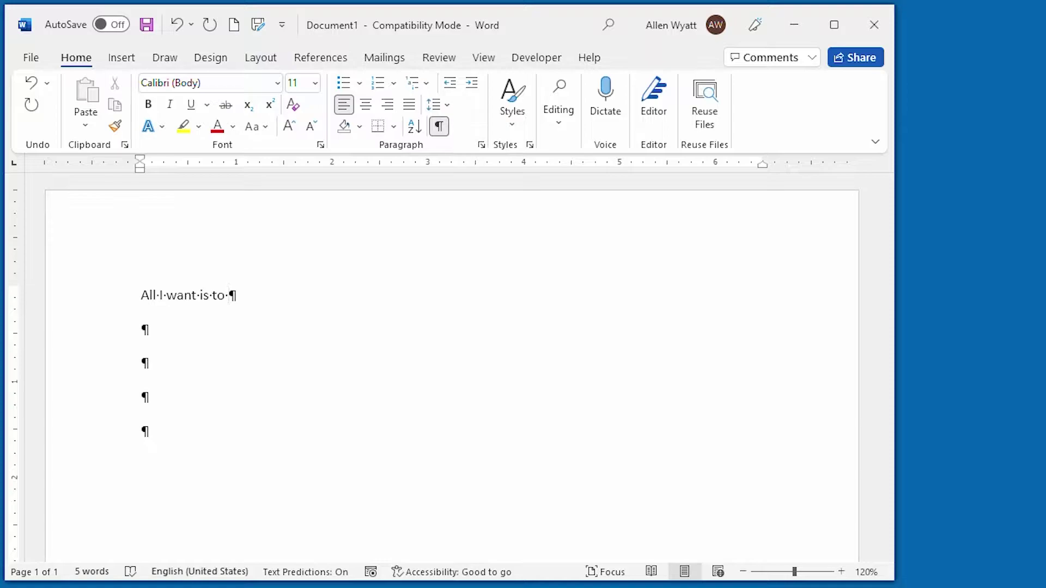
key(ctrl+b)
text(d)
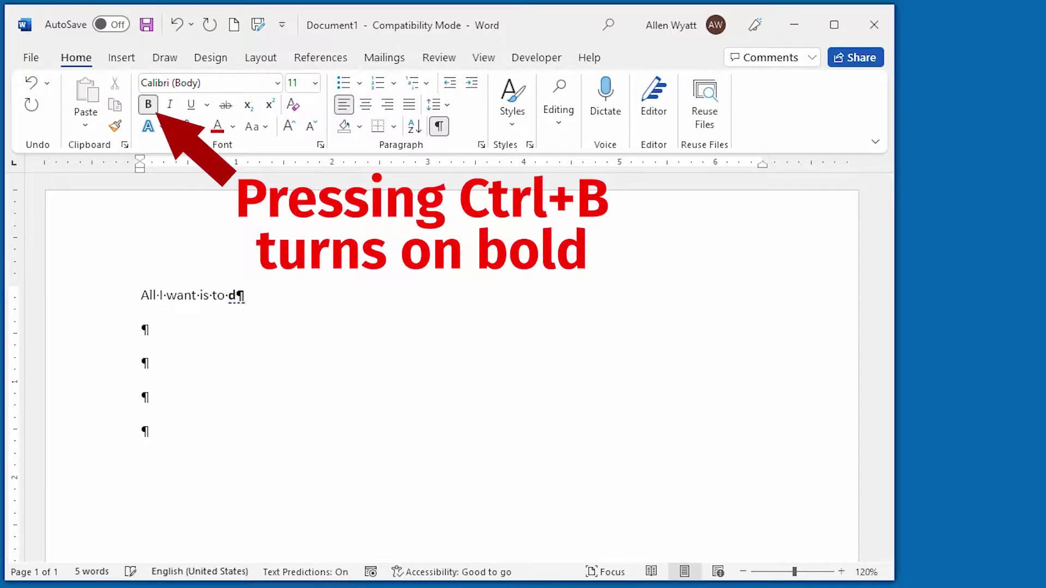
text(raw attention)
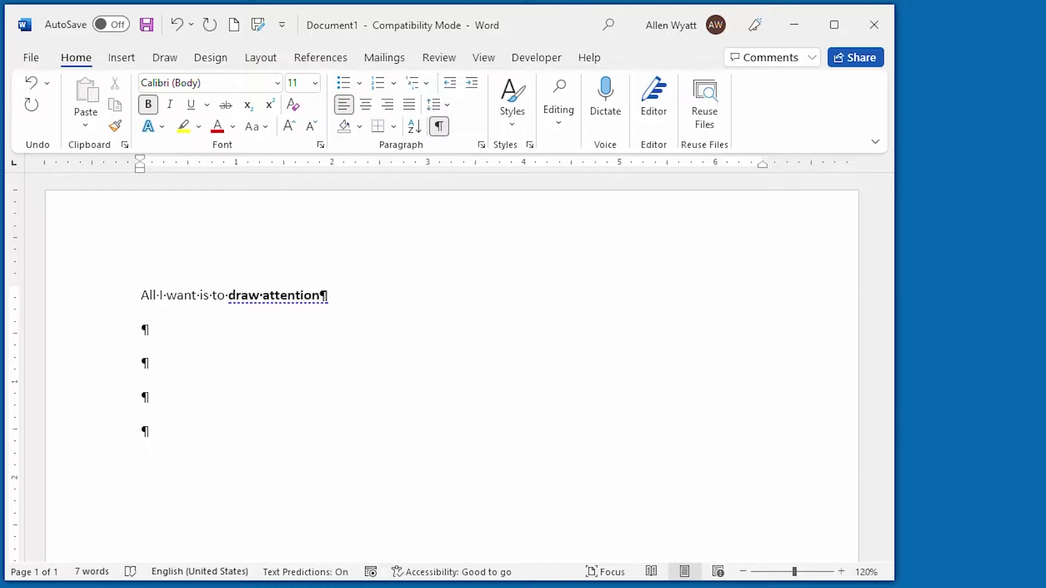
key(ctrl+b)
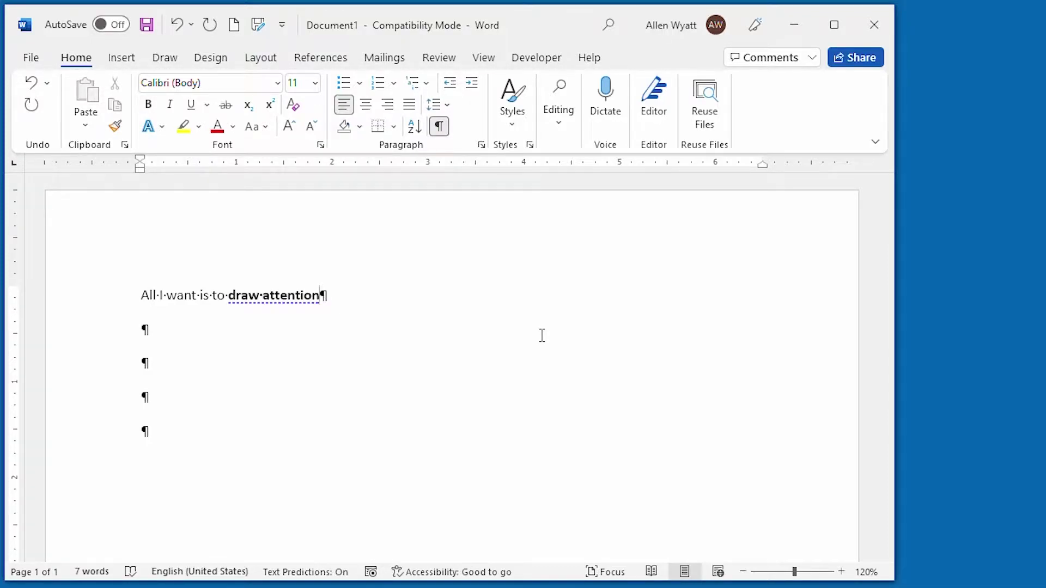
text(to this te)
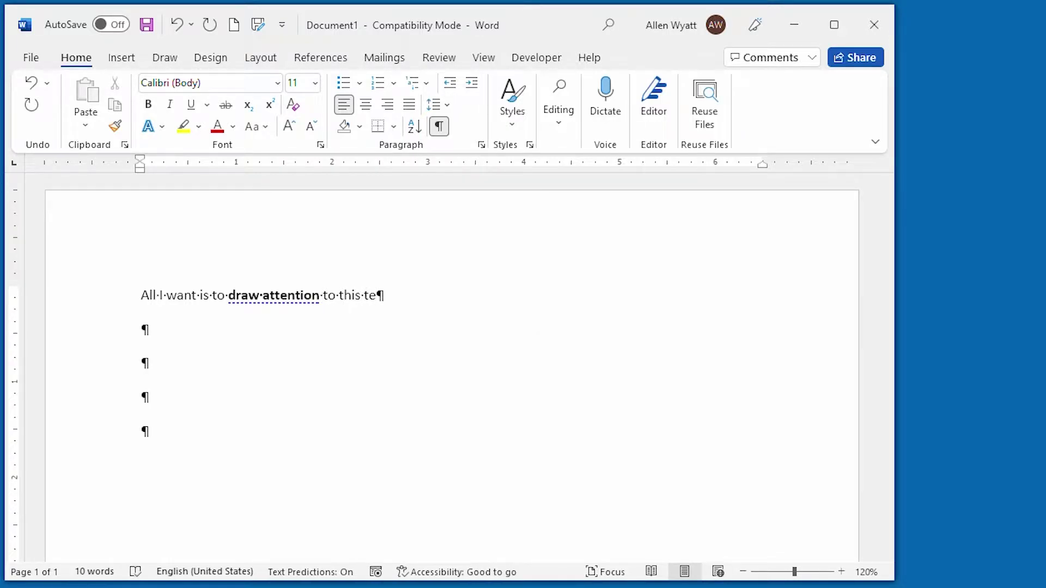
text(xt.)
key(Return)
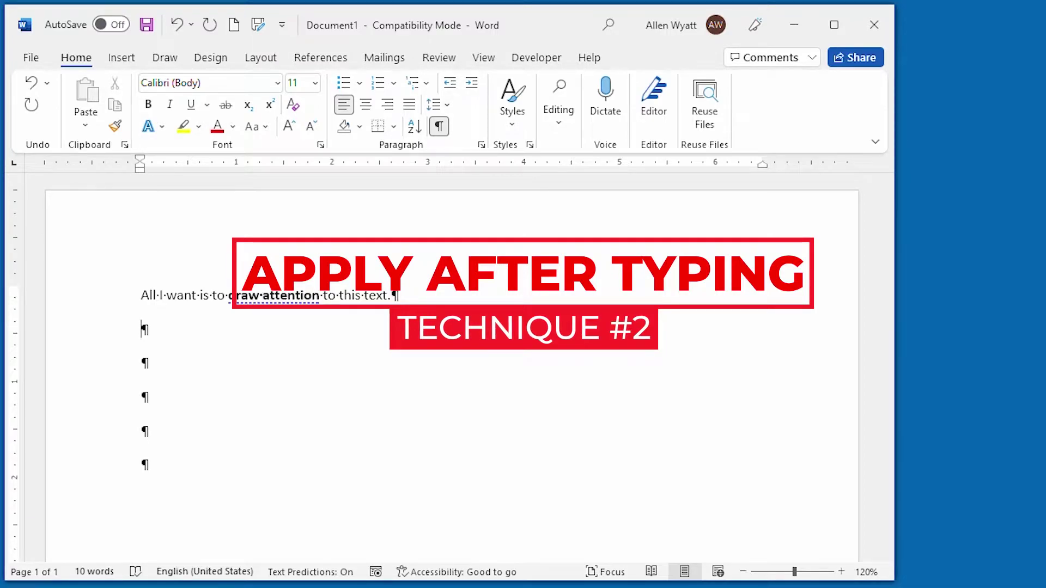
Type the same sentence on line two, then select 'draw attention' and make it bold.
text(A)
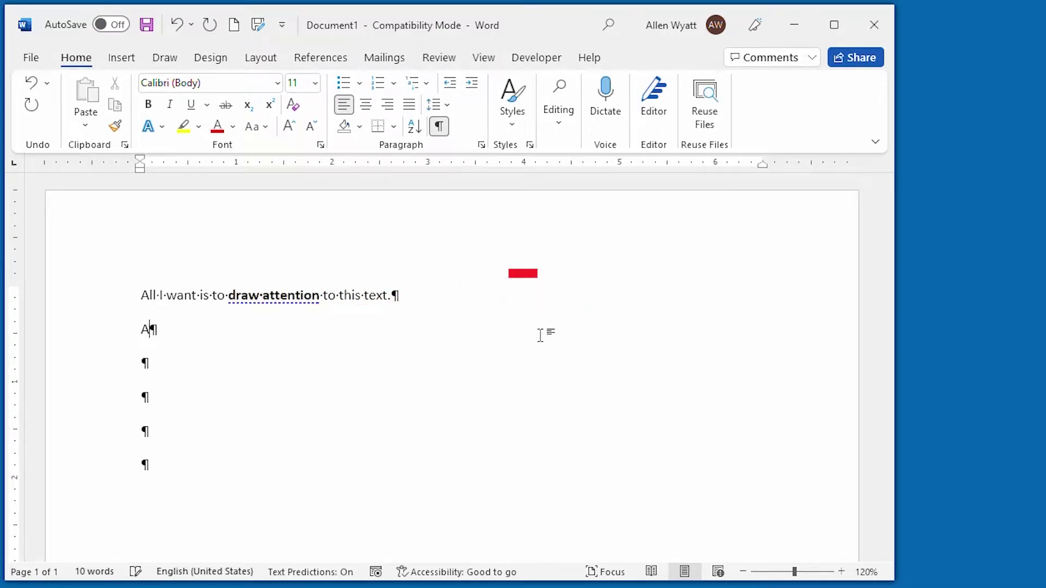
text(ll I want is)
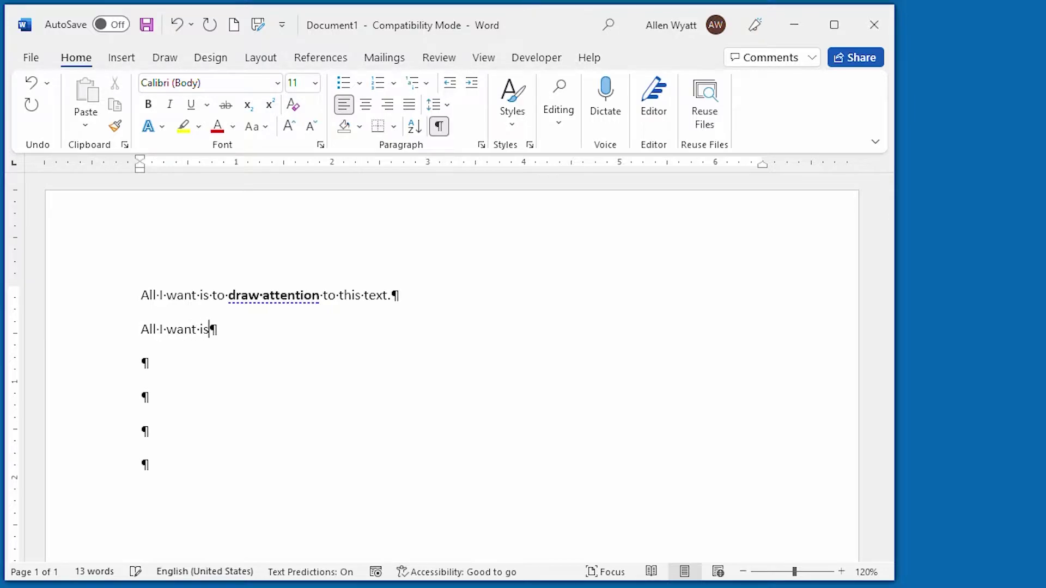
text( to draw at)
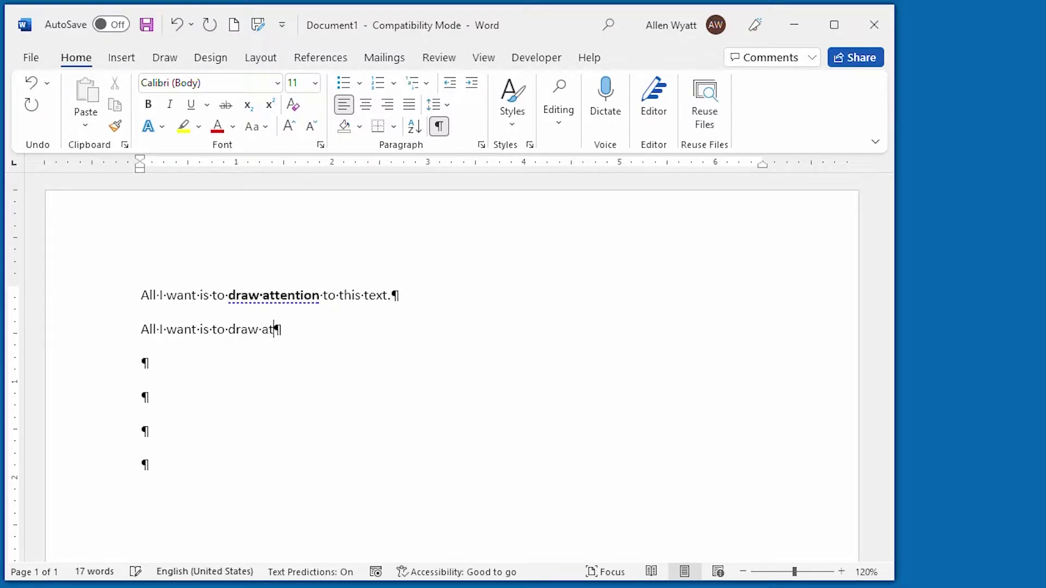
text(tention to this text.)
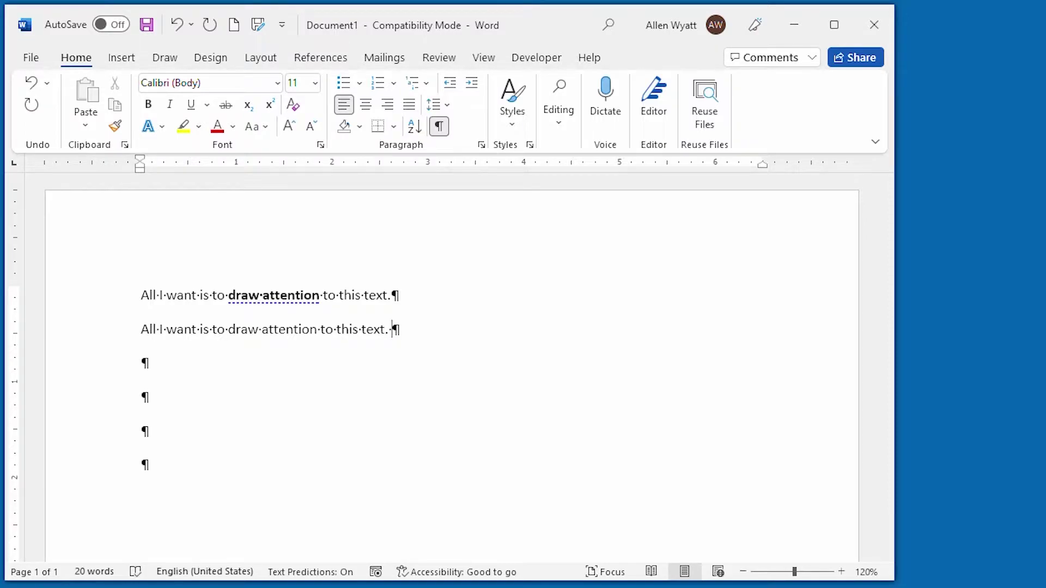
key(BackSpace)
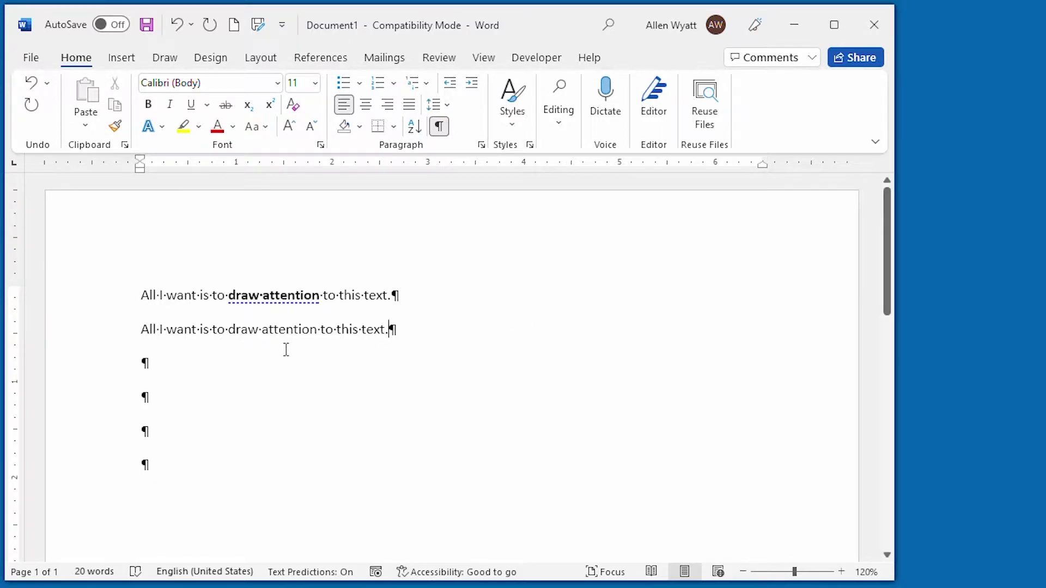
click(249, 330)
drag(250, 330, 279, 330)
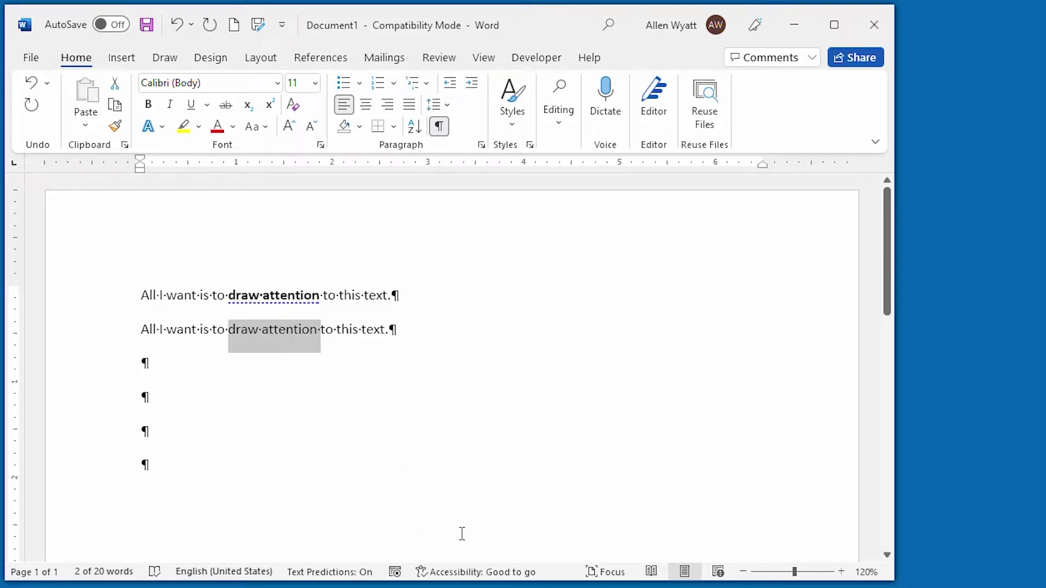
key(ctrl+b)
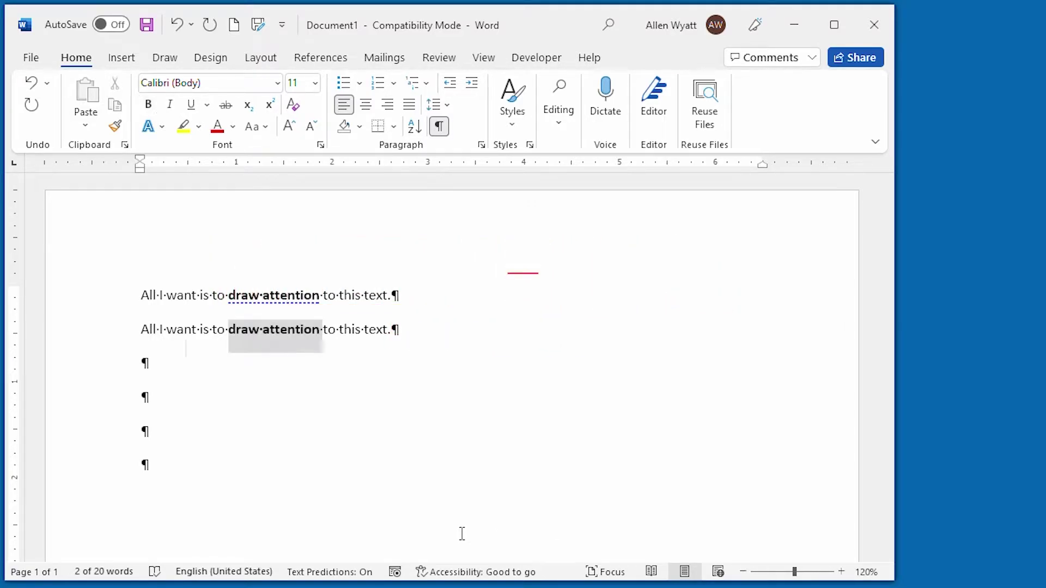
Type 'All I want is to *draw attention* to the text.' on line three so the asterisks auto-bold it.
key(Down)
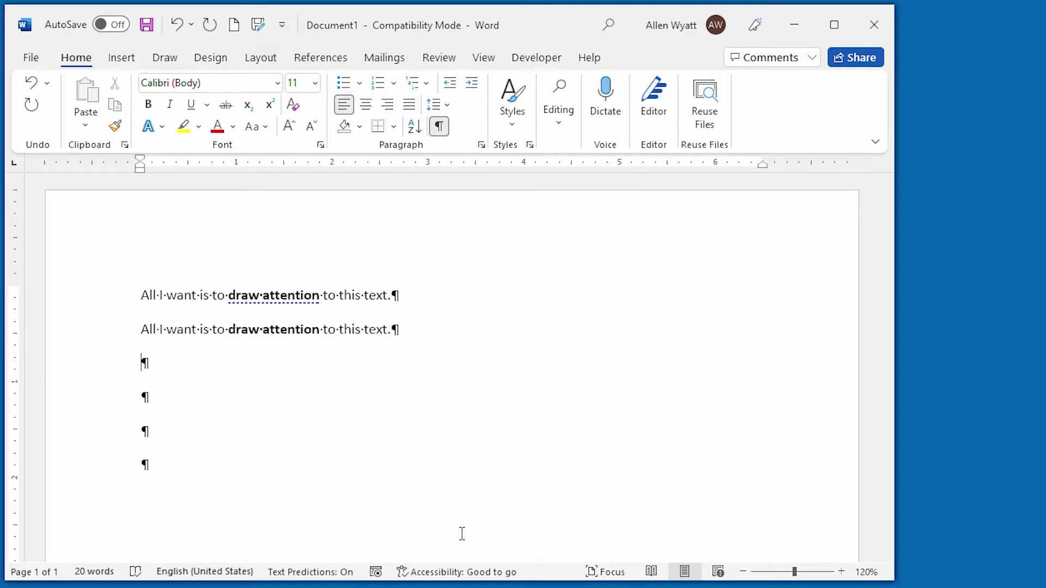
text(All I want is to *)
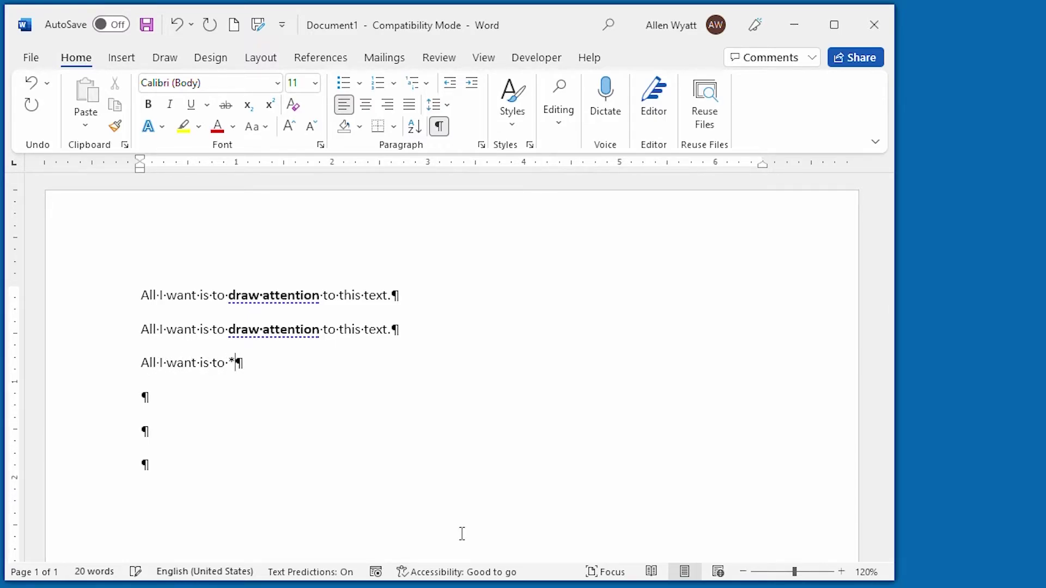
text(draw attention)
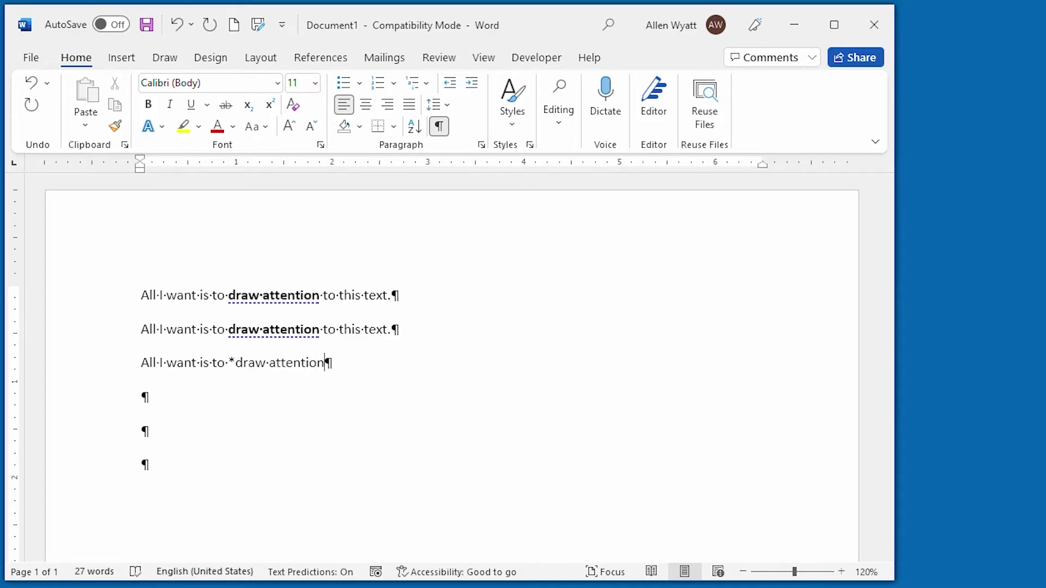
text(*)
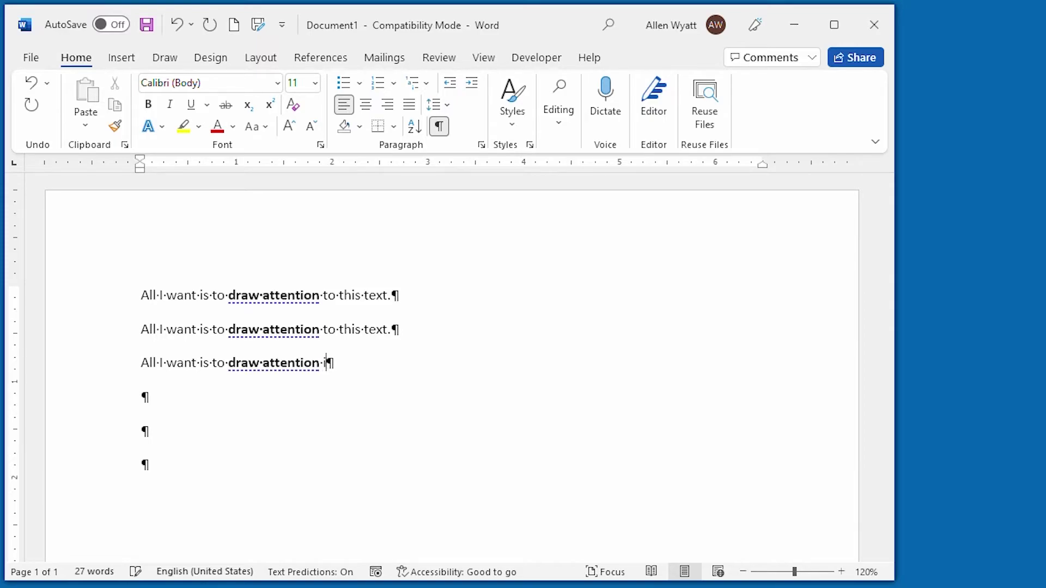
text( to the text.)
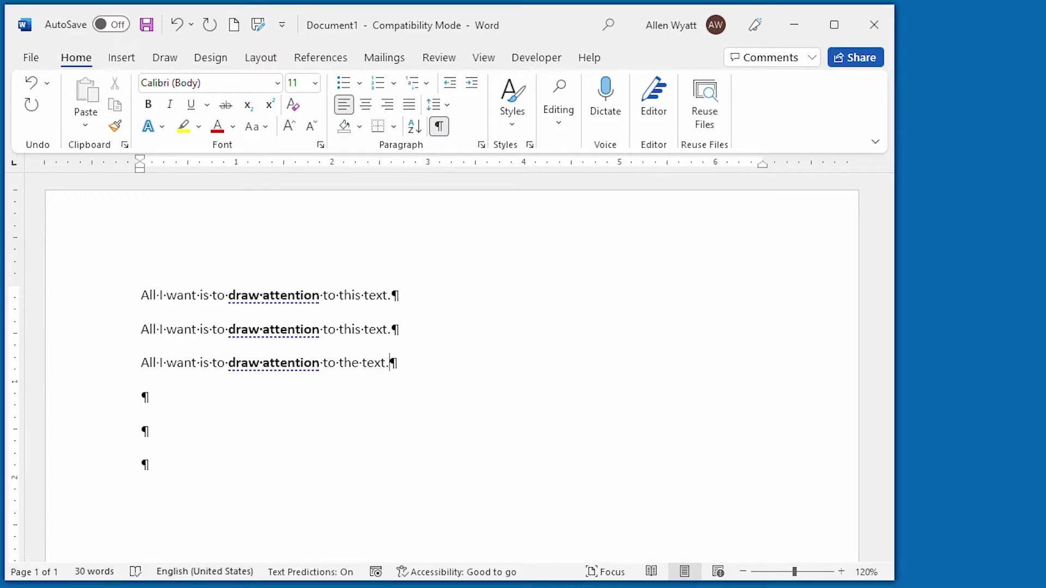
key(Return)
Type 'All I want is to _draw attention_ to the text.' so the underscores italicize 'draw attention'.
text(All I want is)
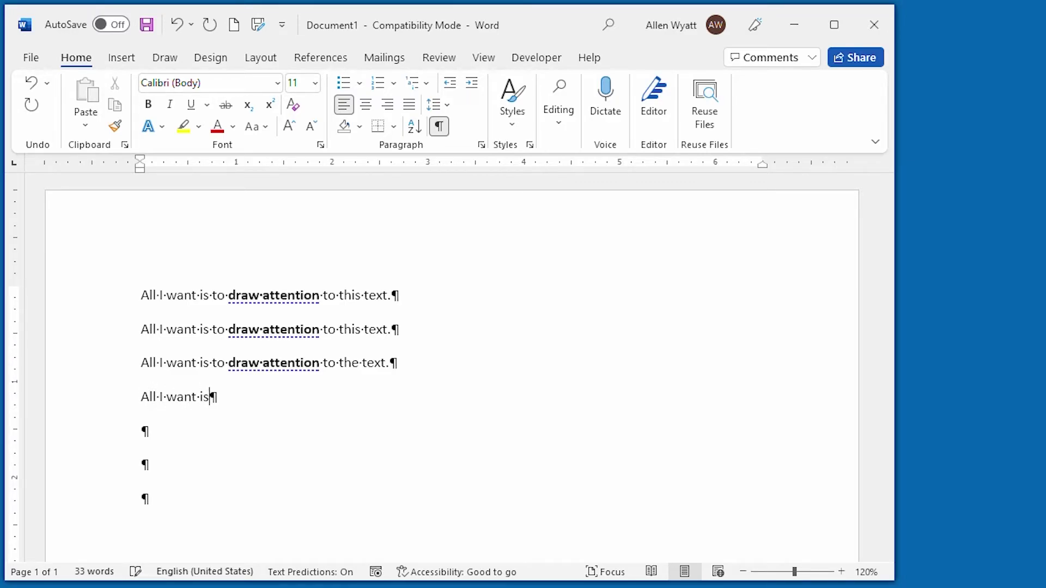
text( to _draw attention)
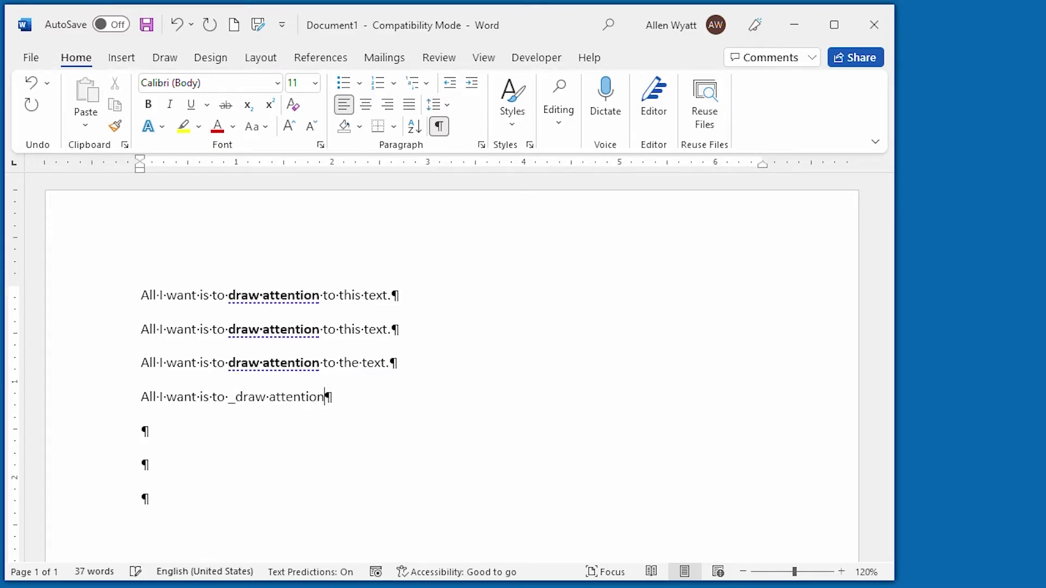
text(_)
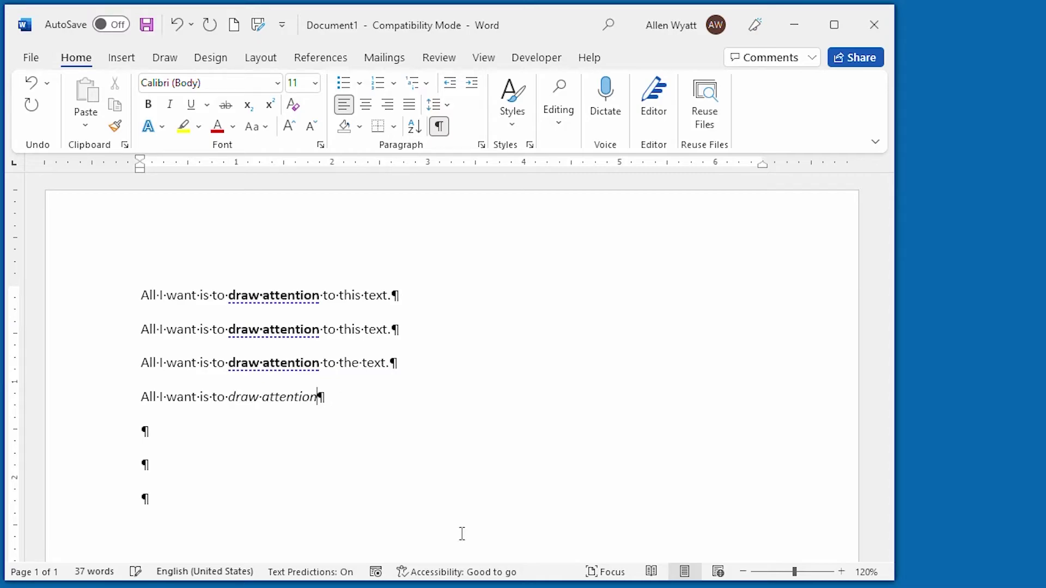
text( t)
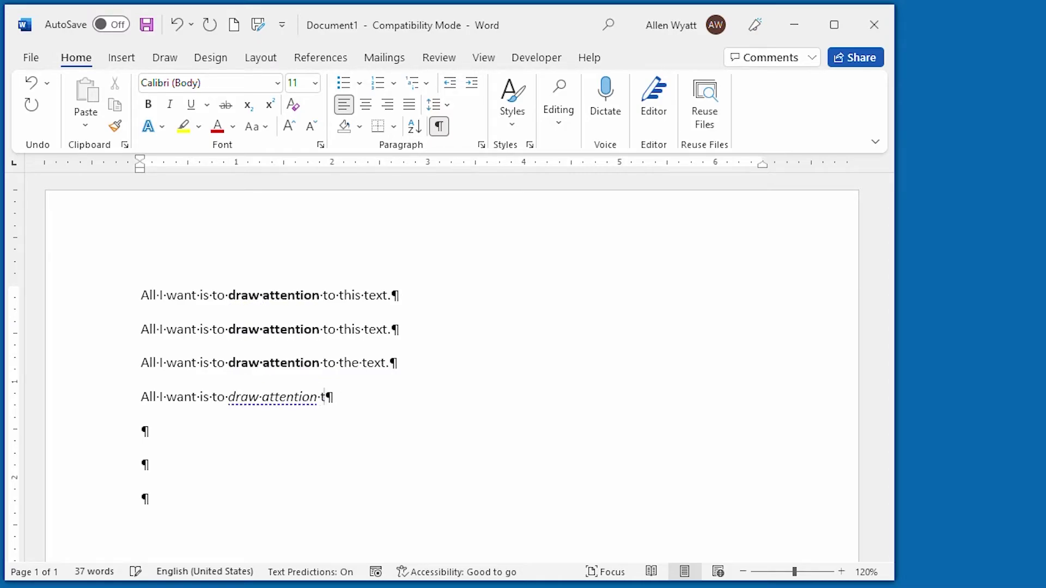
text(o the text.)
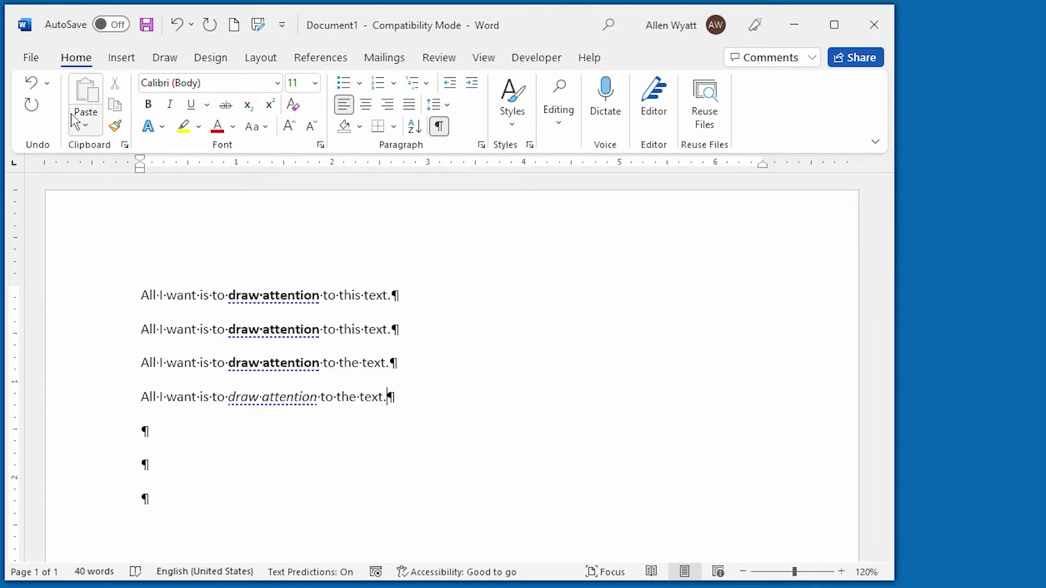
Open AutoCorrect Options from the Proofing section of Word Options.
click(34, 59)
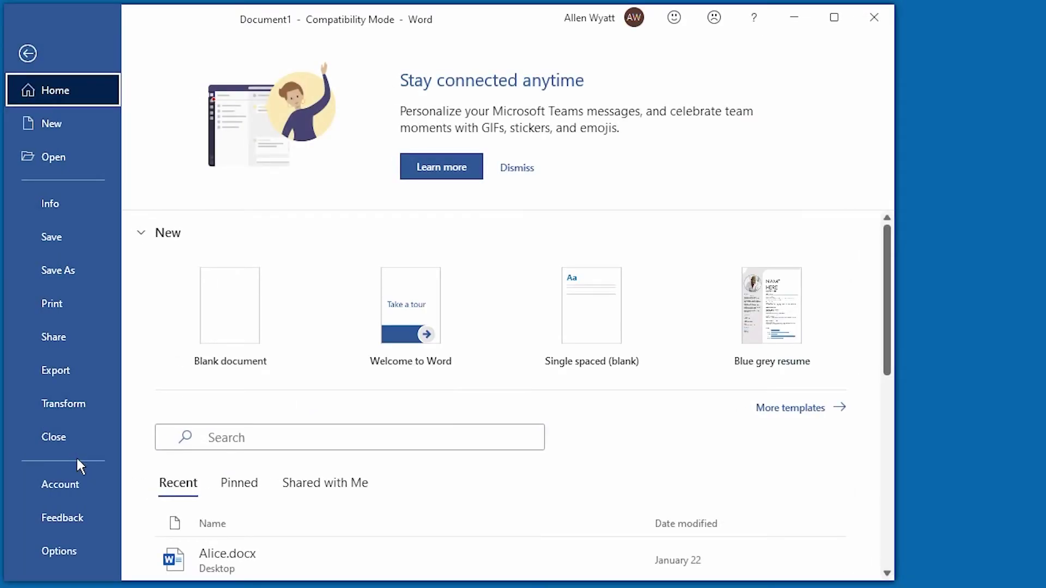
click(70, 551)
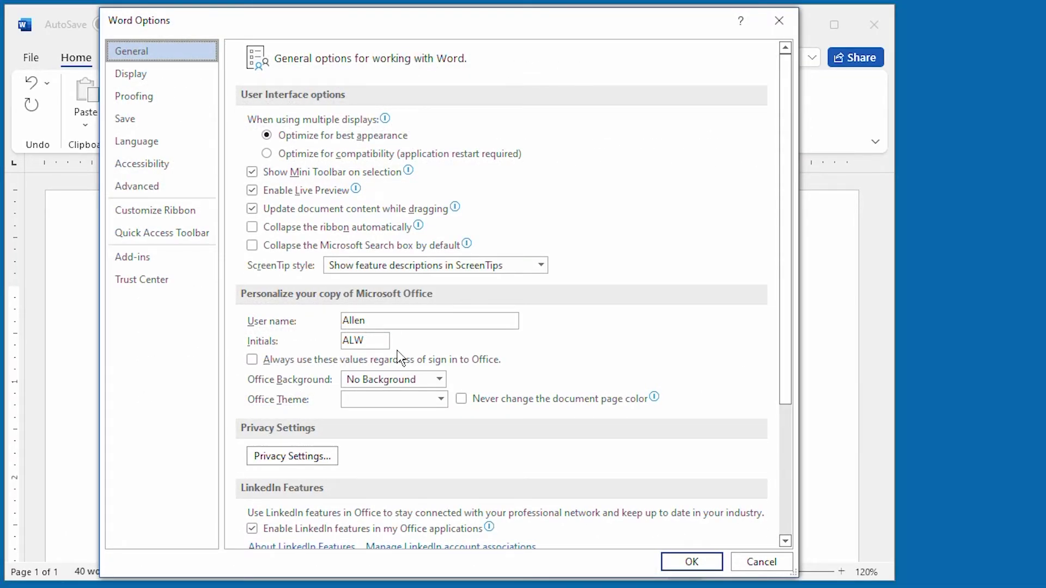
click(144, 97)
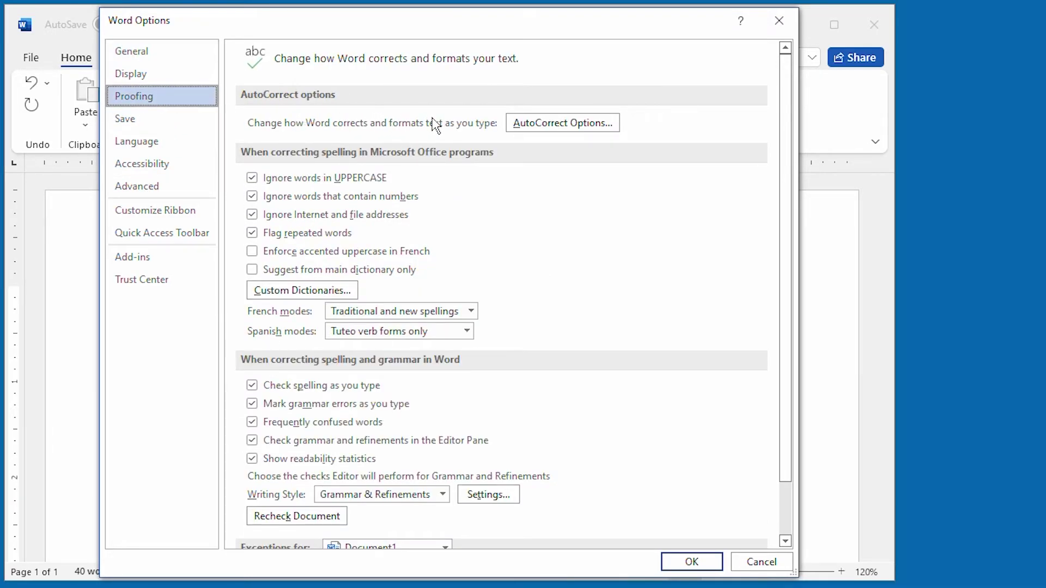
click(602, 129)
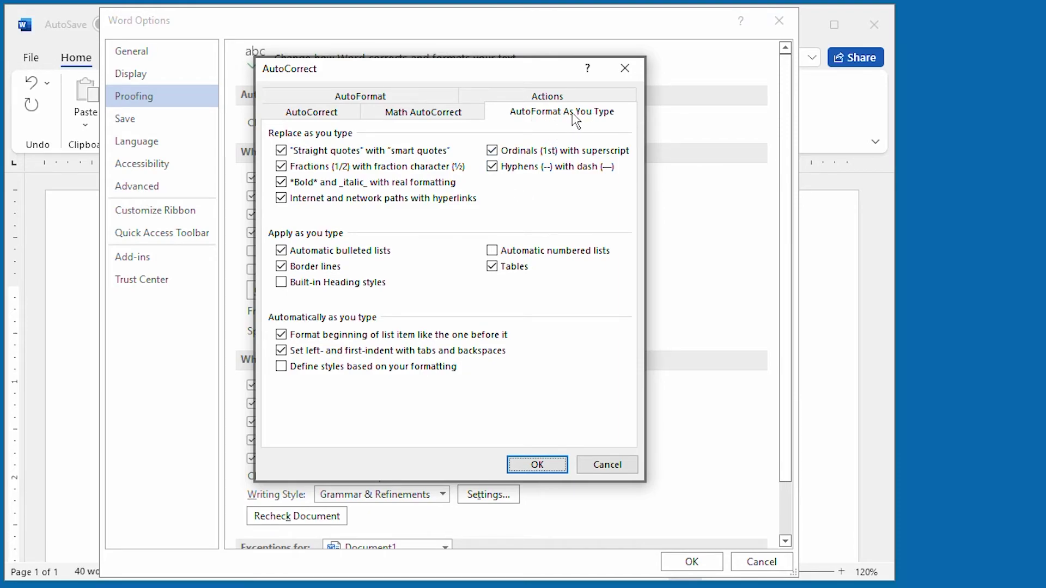
On AutoFormat As You Type, confirm '*Bold* and _italic_ with real formatting' is on, then OK both dialogs.
click(573, 117)
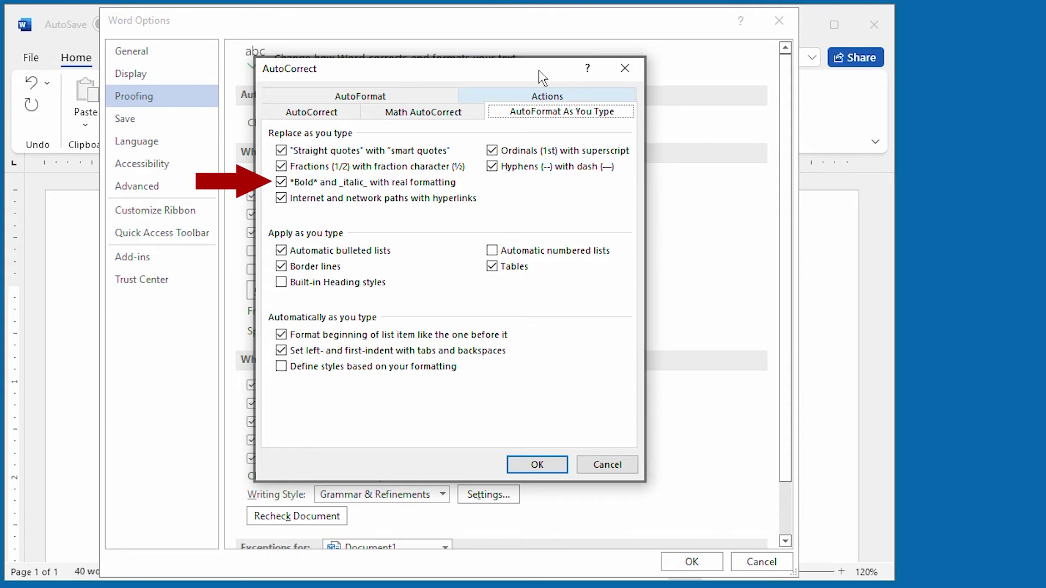
click(563, 463)
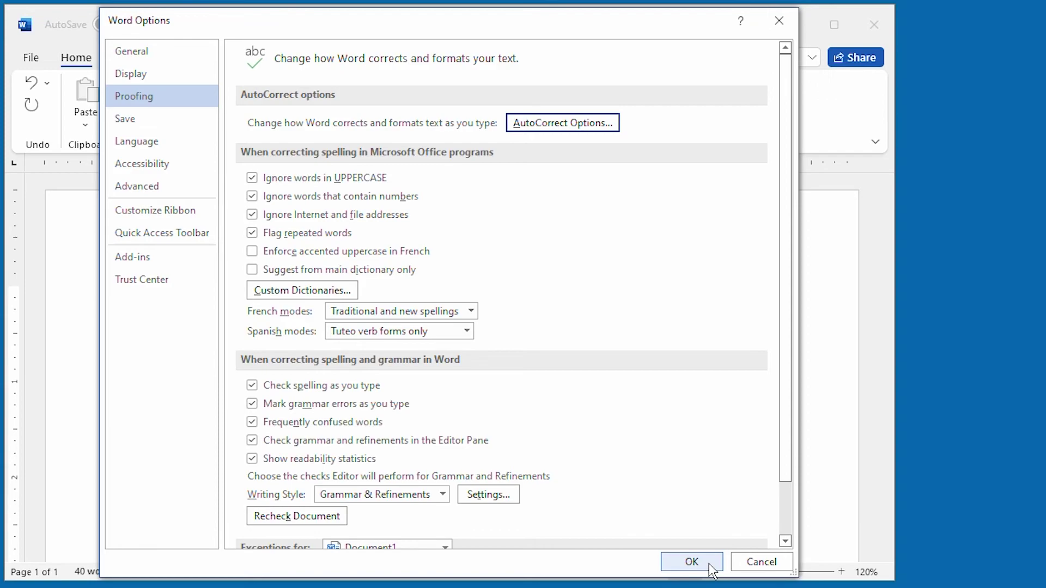
click(691, 562)
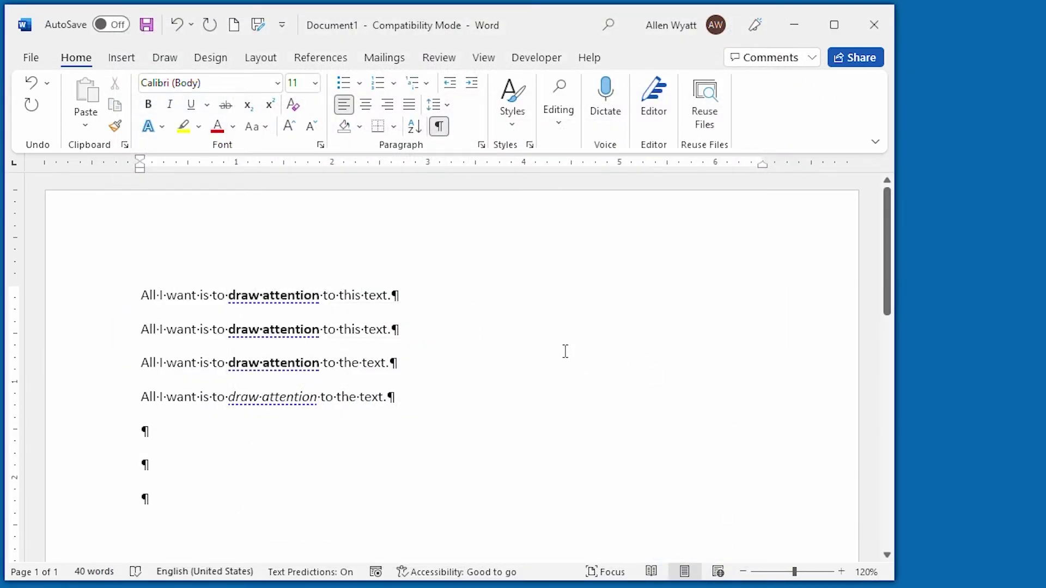